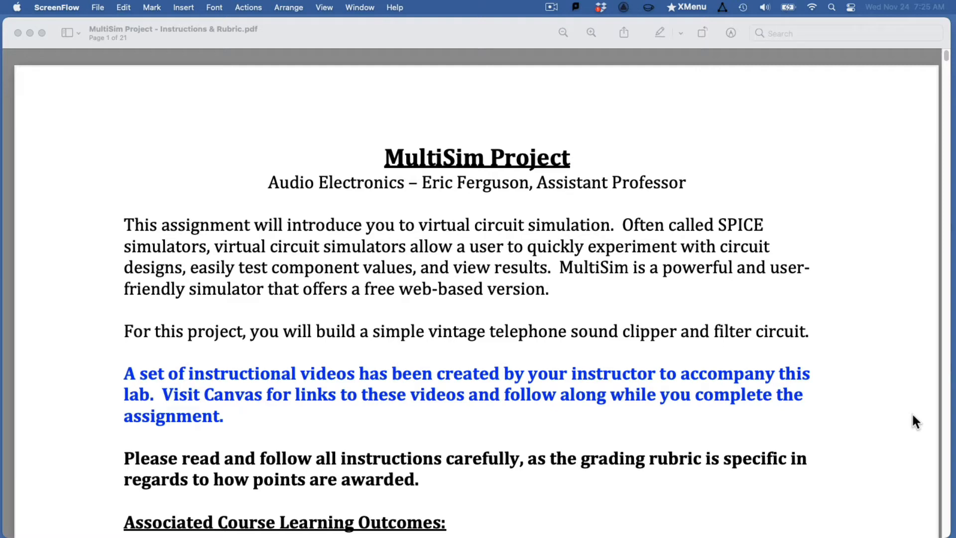
Read the MultiSim Project instructions down to Getting Started and open the linked multisim.com site.
scroll(913, 415, "down", 5)
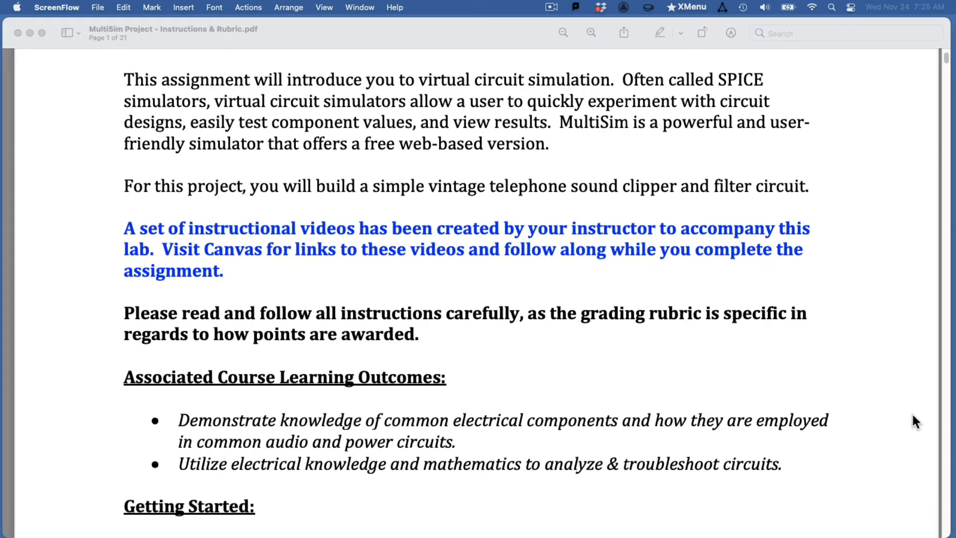
scroll(913, 415, "down", 5)
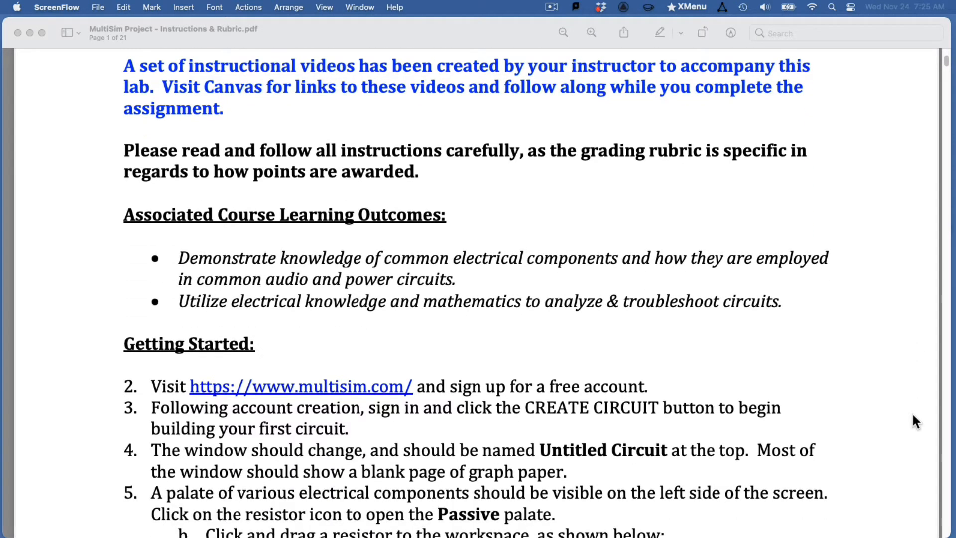
scroll(914, 421, "down", 7)
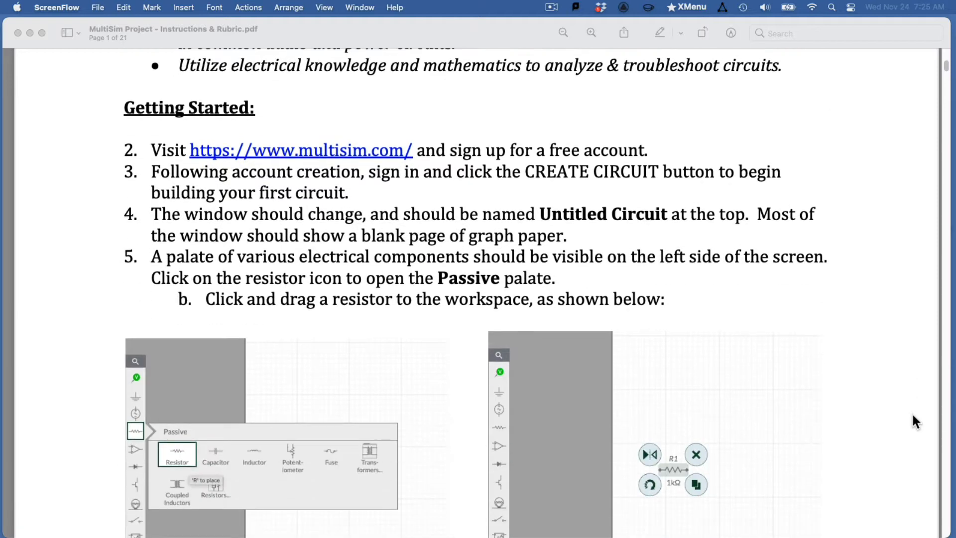
scroll(912, 415, "down", 2)
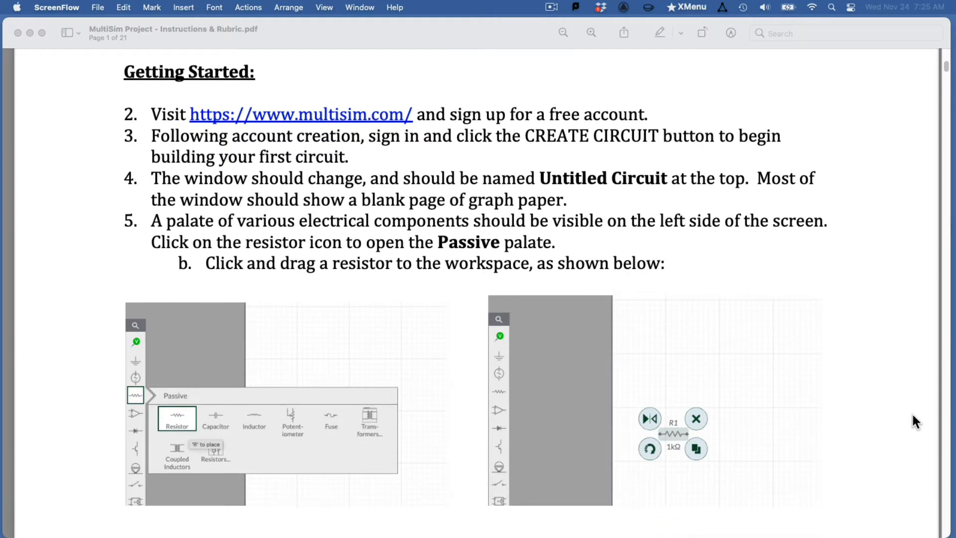
left_click(360, 120)
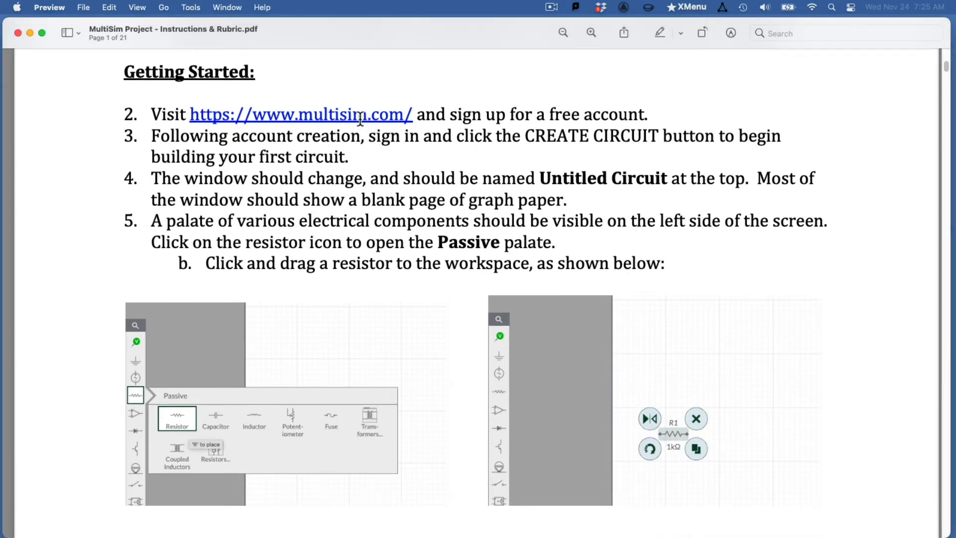
left_click(359, 113)
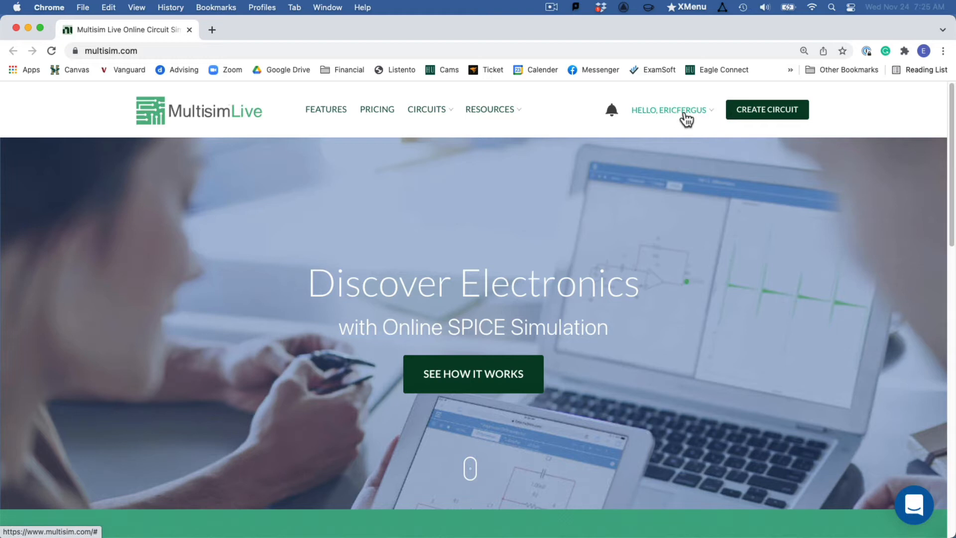
Check the instructions on starting a circuit and create a new circuit in Multisim Live.
key("super+Tab")
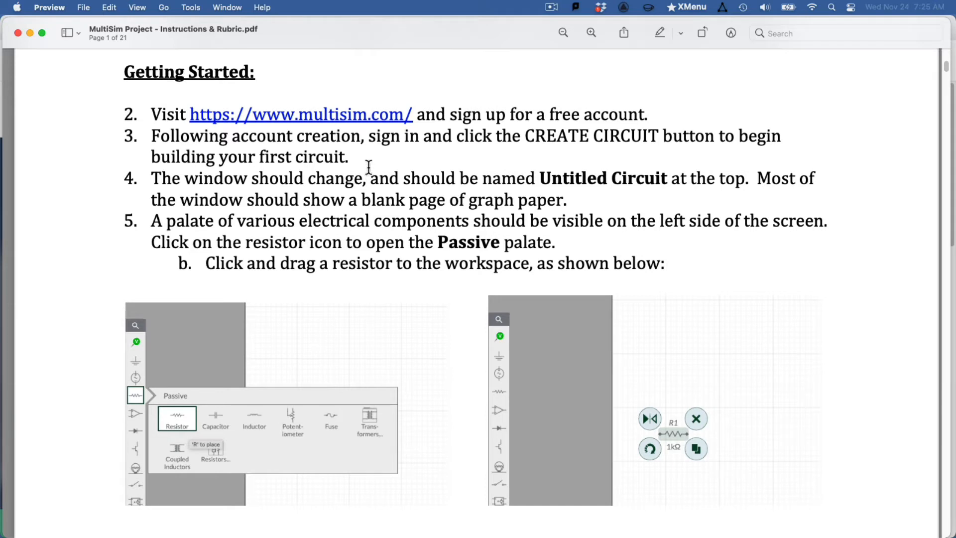
key("super+Tab")
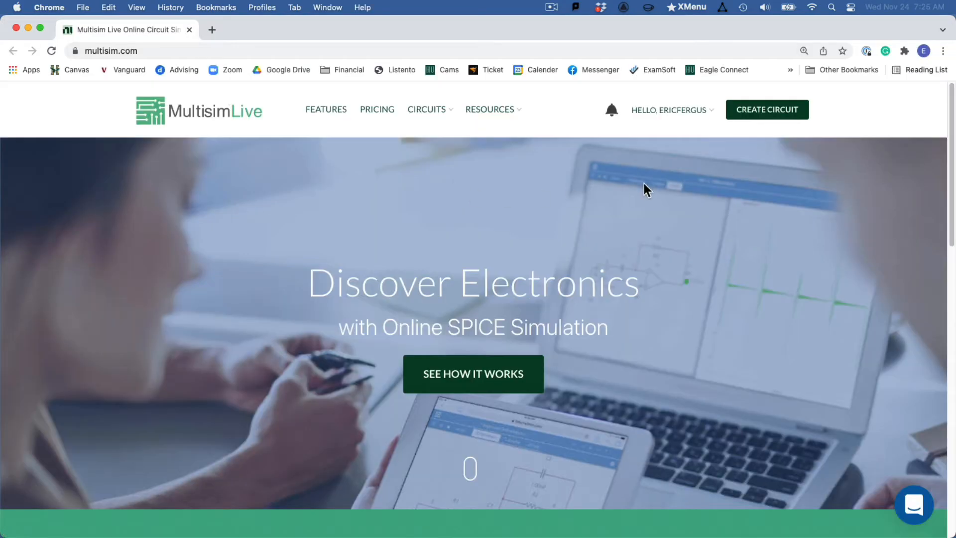
left_click(753, 111)
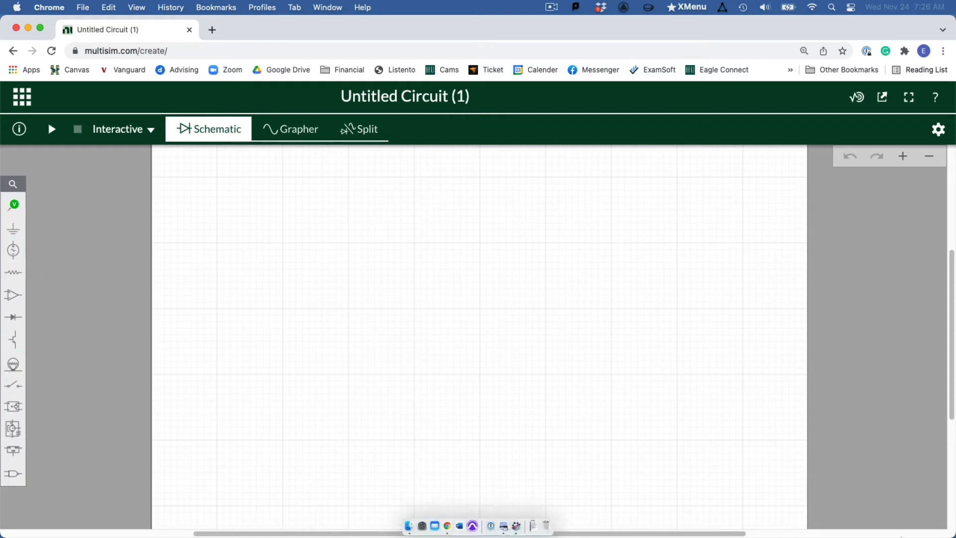
Shrink the browser window to about two thirds of the screen width so the instructions PDF shows behind it.
left_click(466, 528)
key("super+Tab")
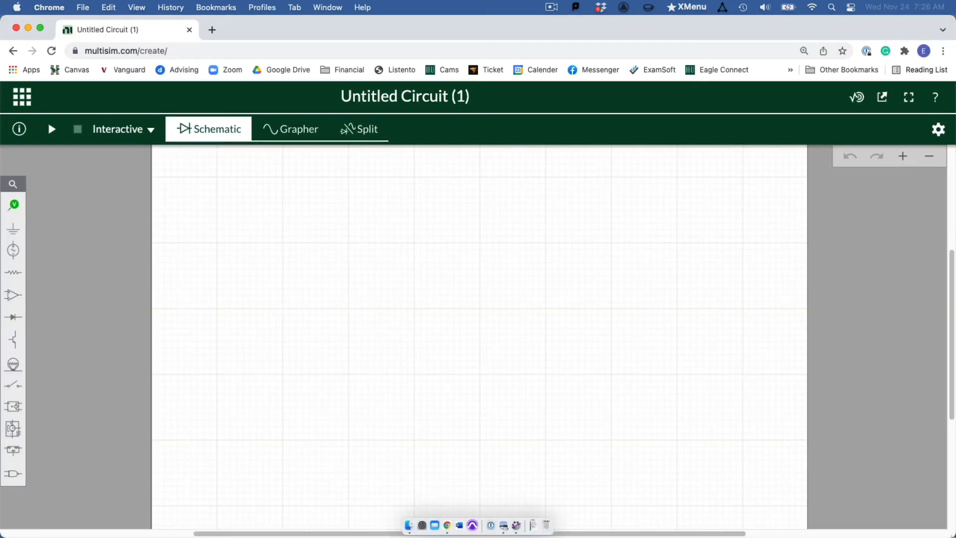
left_click_drag(954, 534, 651, 516)
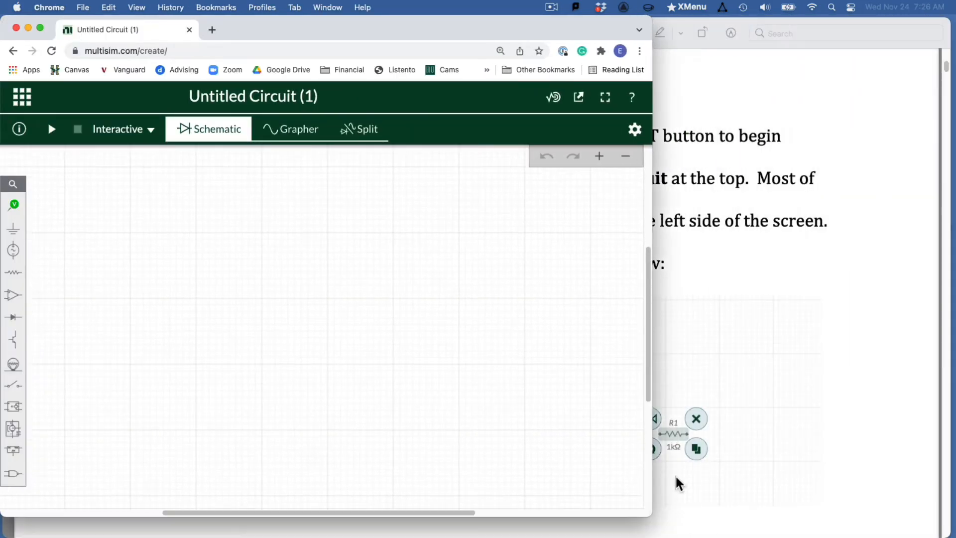
Place a resistor on the blank schematic as described in step 5 of the instructions PDF.
left_click(773, 239)
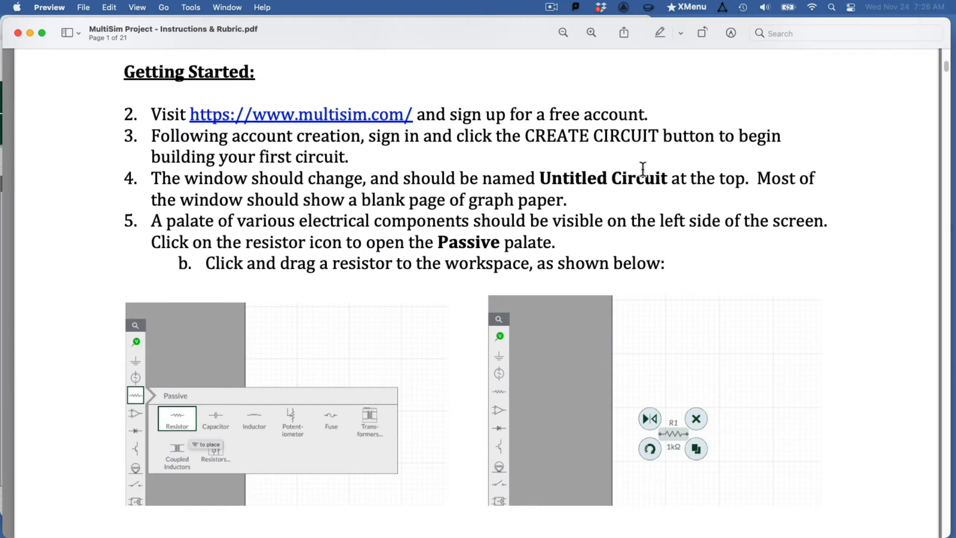
scroll(662, 187, "down", 2)
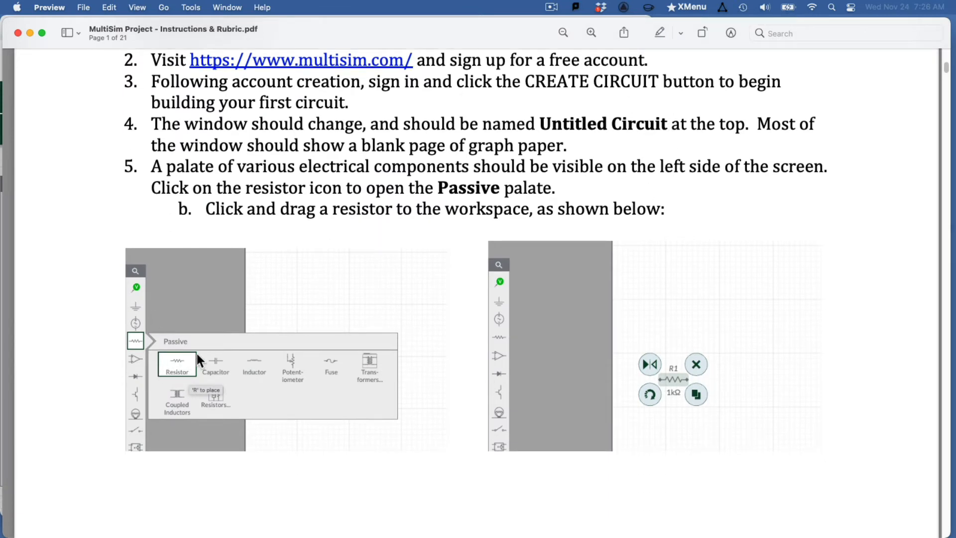
key("super+Tab")
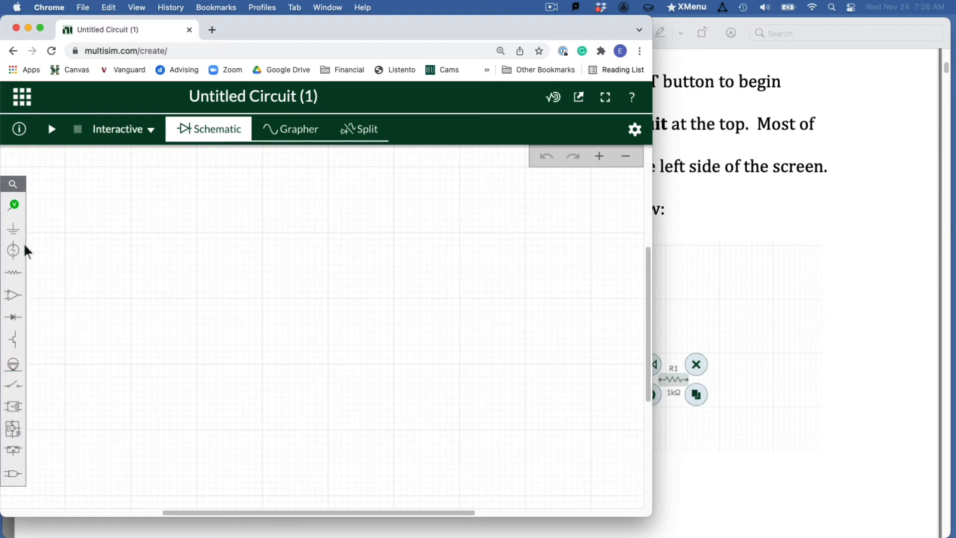
left_click_drag(25, 273, 169, 271)
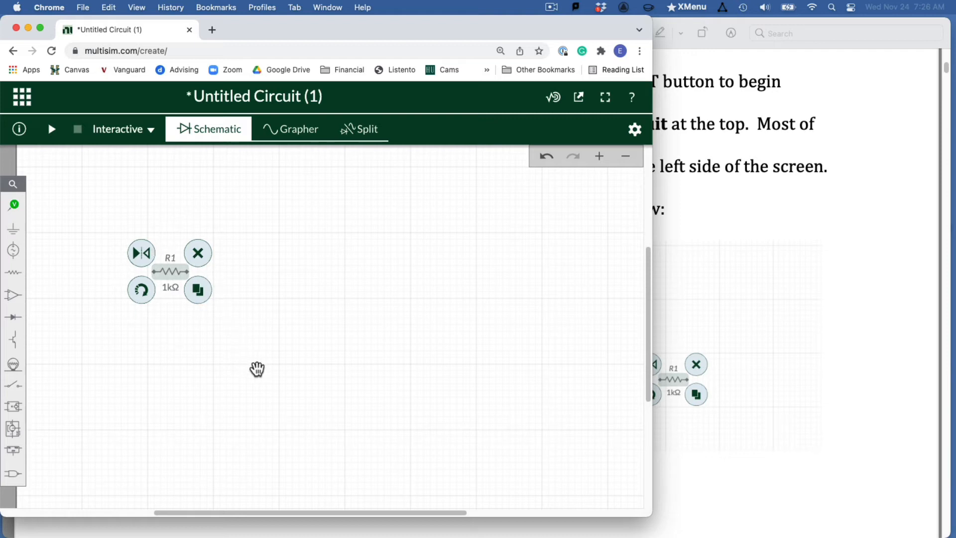
left_click(258, 368)
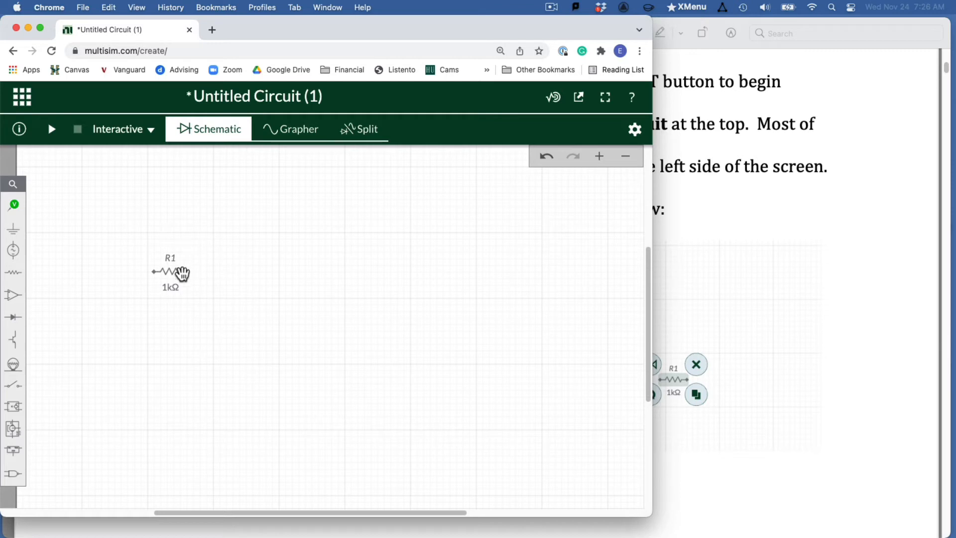
Rotate resistor R1 three times so that it stands vertically.
left_click(177, 287)
left_click(173, 267)
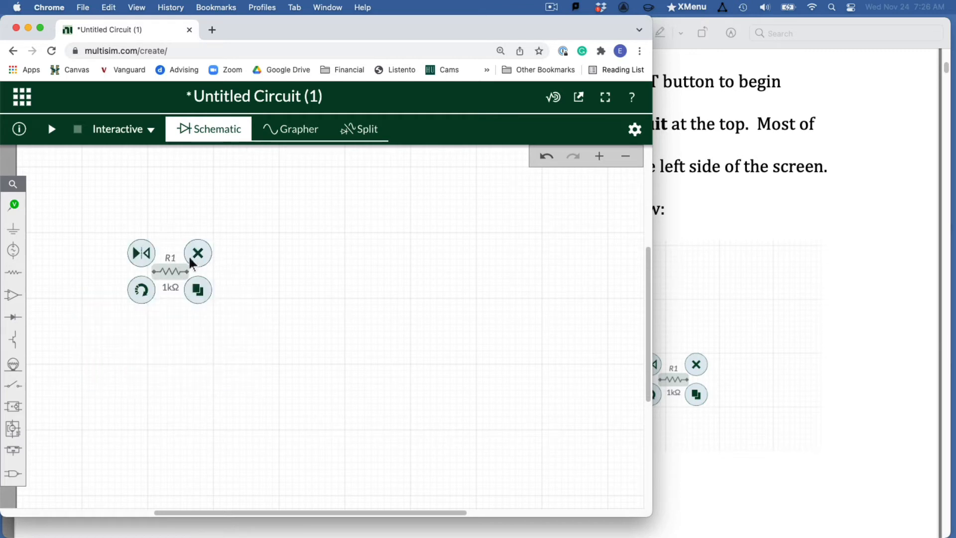
left_click(141, 289)
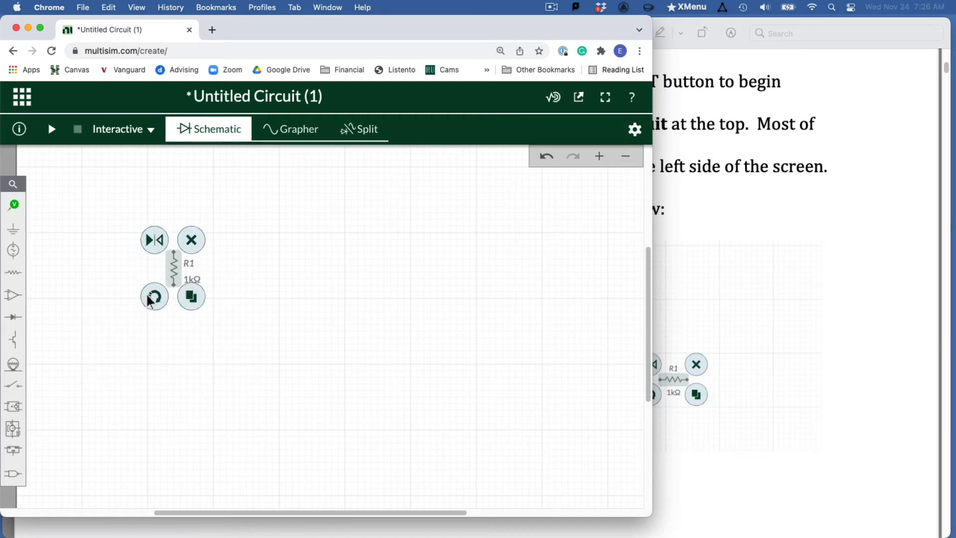
left_click(147, 296)
left_click(151, 299)
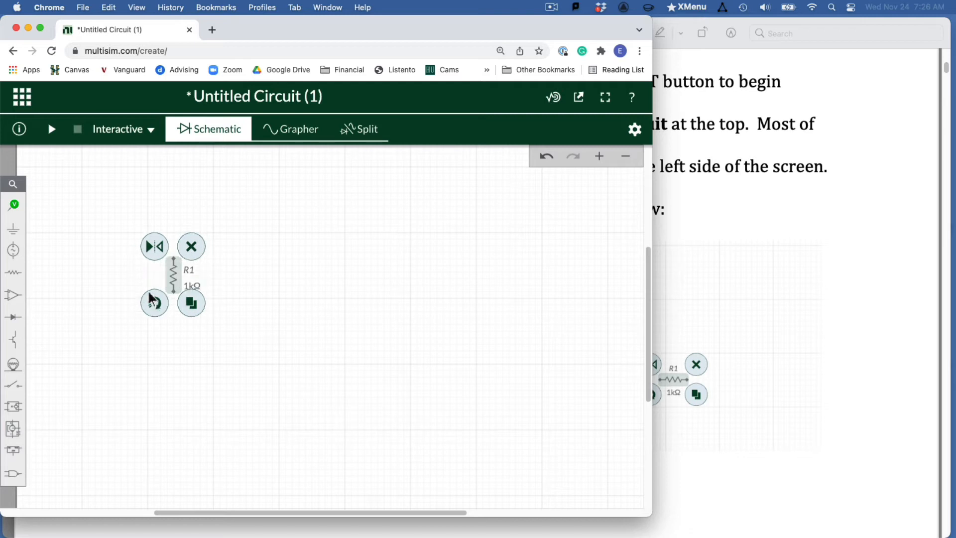
Duplicate resistor R1 beside the original and delete the copy.
left_click(191, 303)
left_click(258, 318)
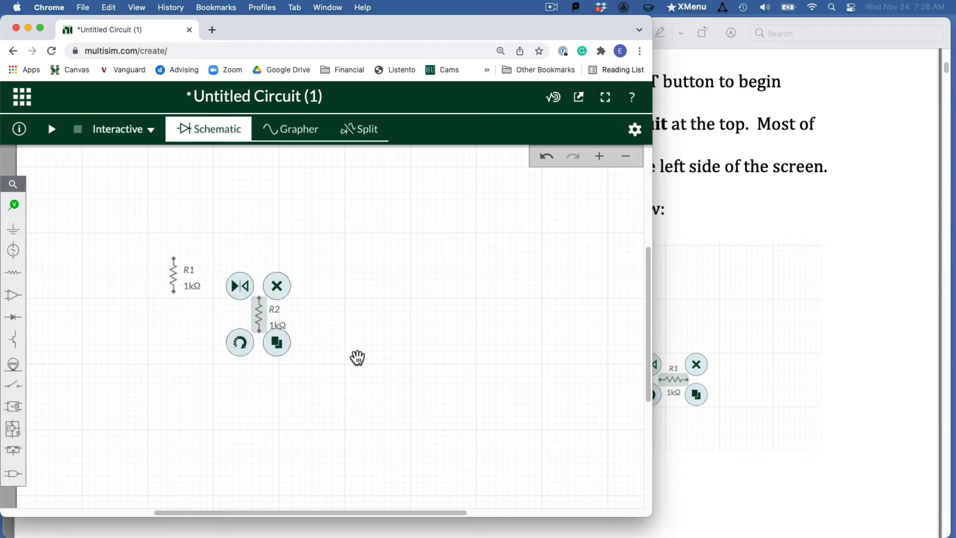
left_click(278, 288)
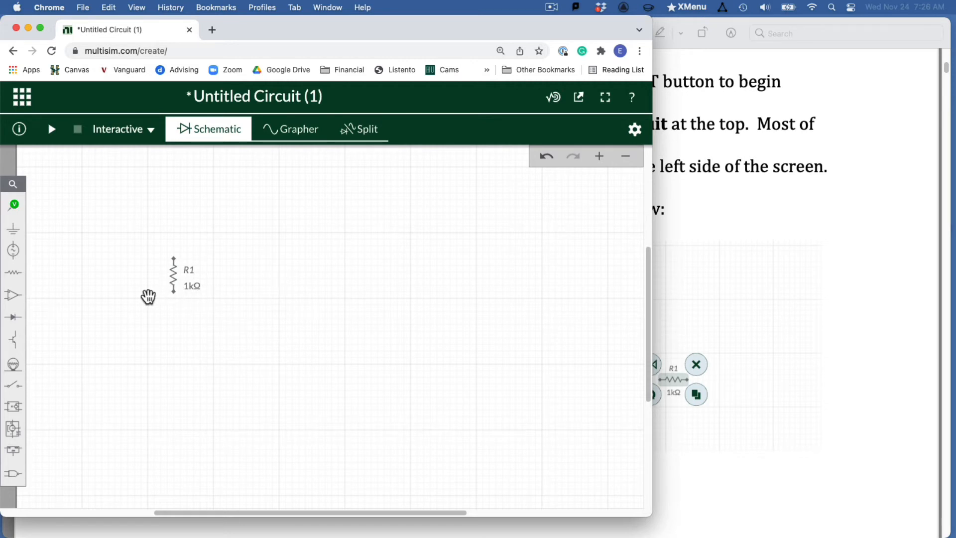
Place a diode beside resistor R1 and mirror it horizontally, undoing and redoing the flip once.
left_click(19, 321)
left_click(66, 336)
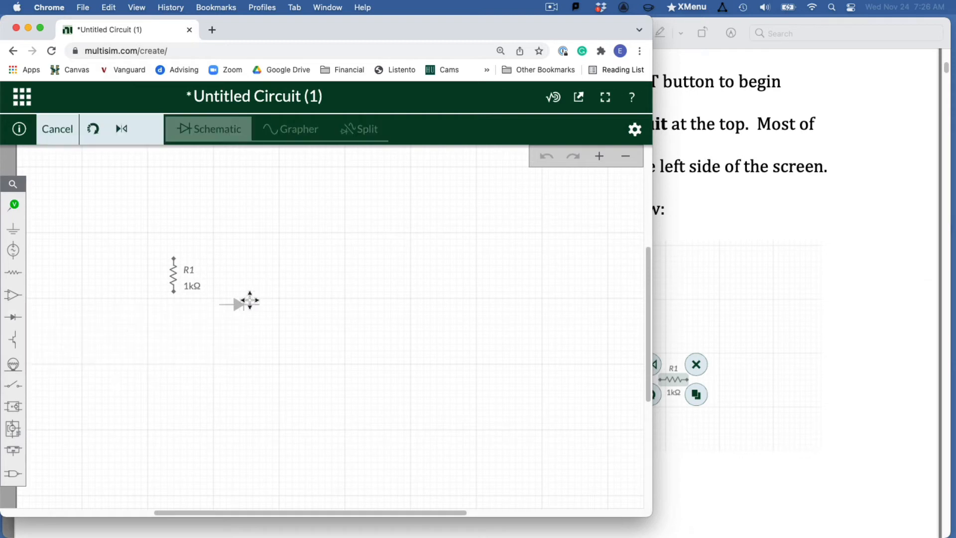
left_click(311, 297)
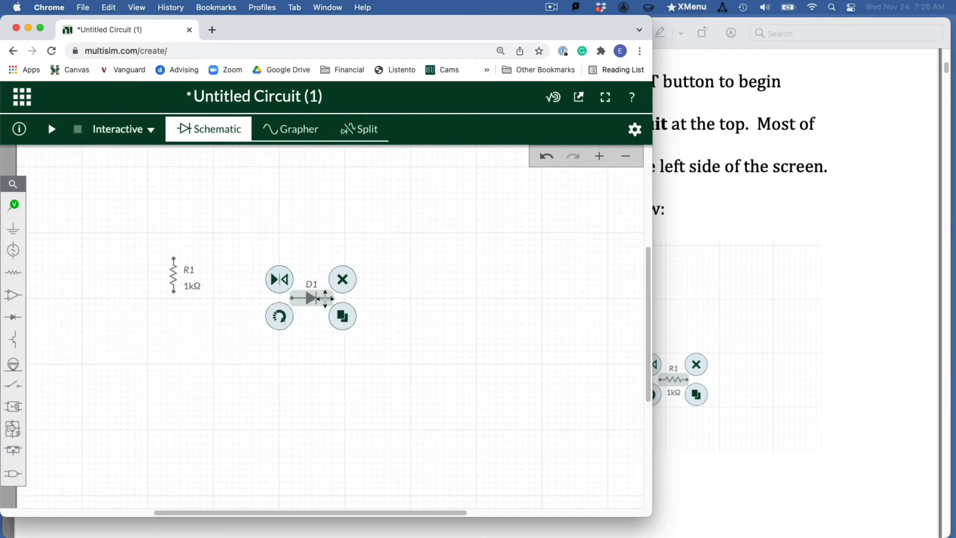
left_click(280, 282)
left_click(282, 242)
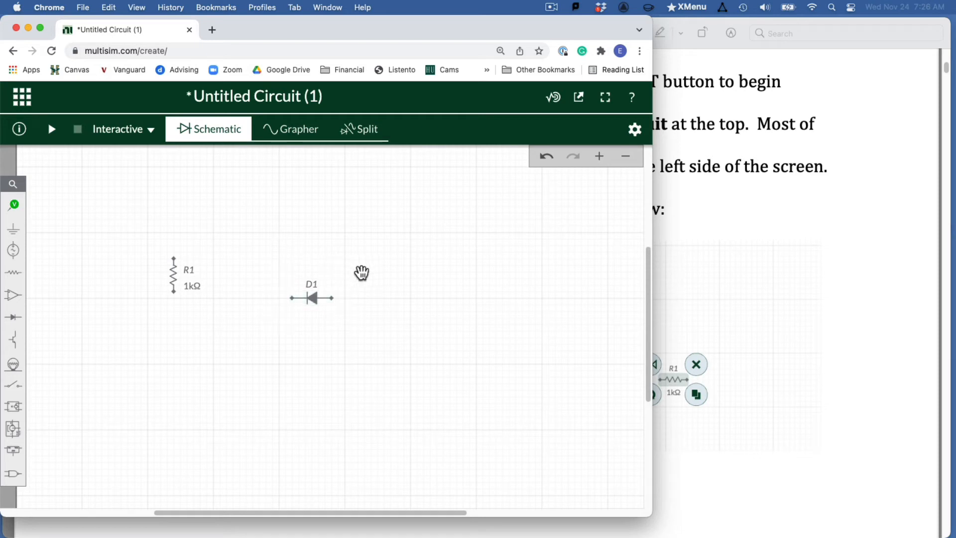
left_click(547, 158)
left_click(576, 158)
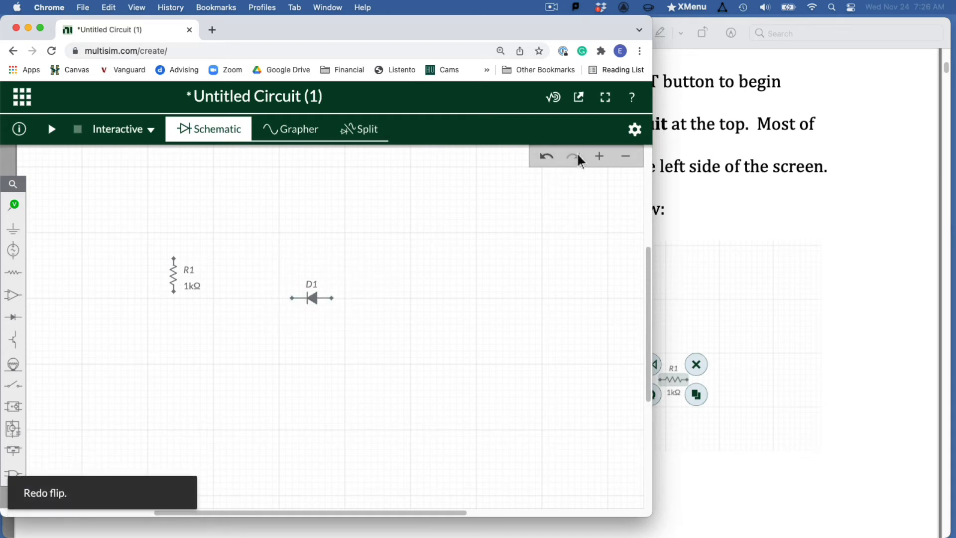
left_click(599, 157)
left_click(599, 157)
left_click(598, 157)
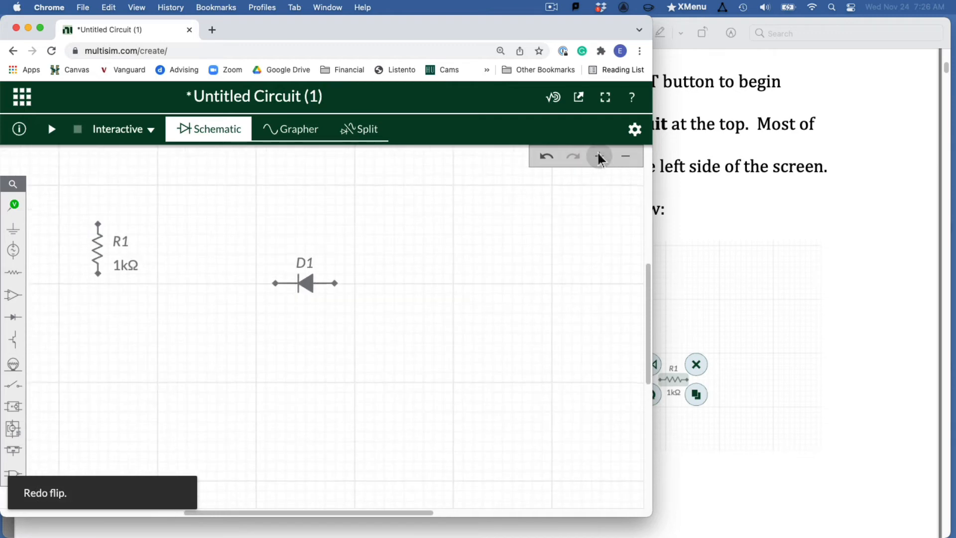
scroll(560, 209, "up", 5)
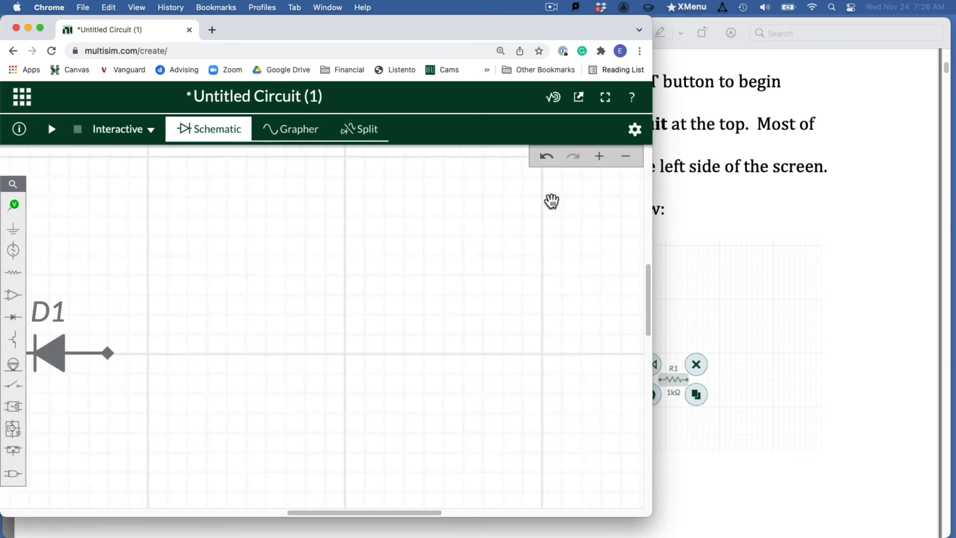
scroll(552, 201, "down", 5)
scroll(549, 207, "down", 2)
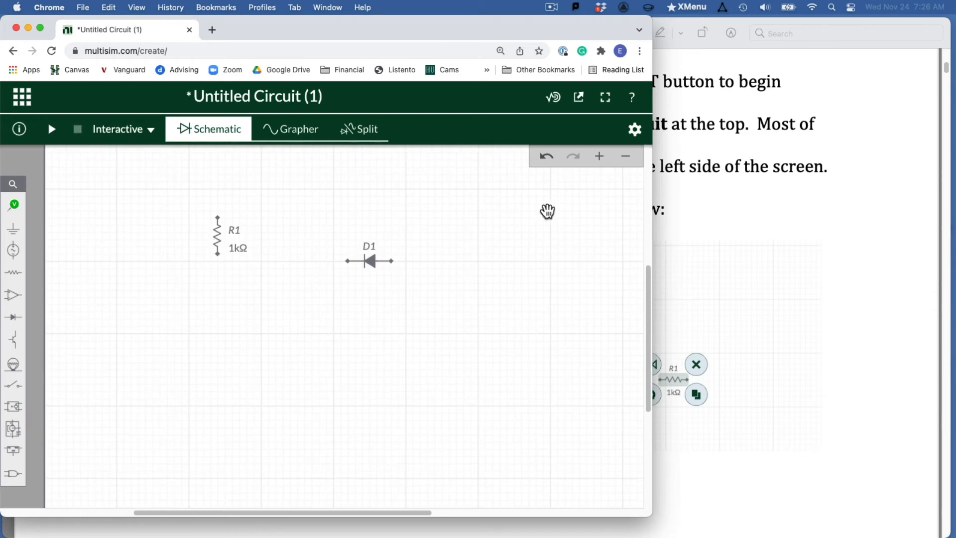
left_click_drag(424, 309, 489, 373)
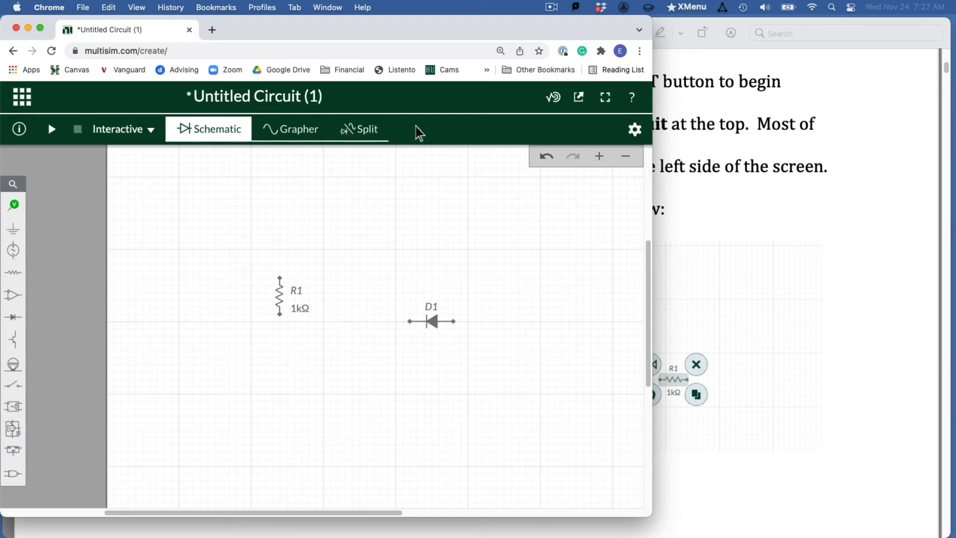
Switch to the instructions PDF in Preview and copy the file name "MultiSim1.Yourlastname.Yourfirstname" given in step 8.
left_click(280, 95)
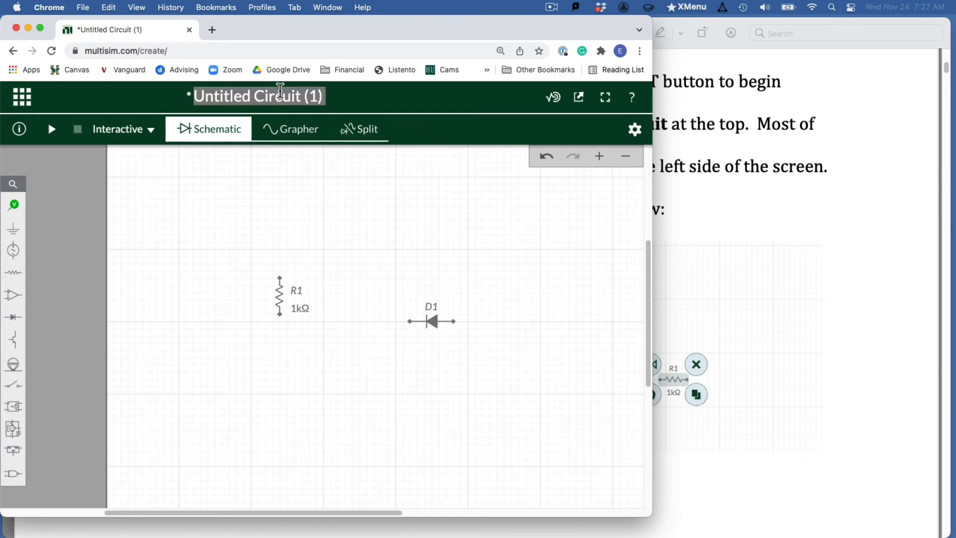
left_click(280, 92)
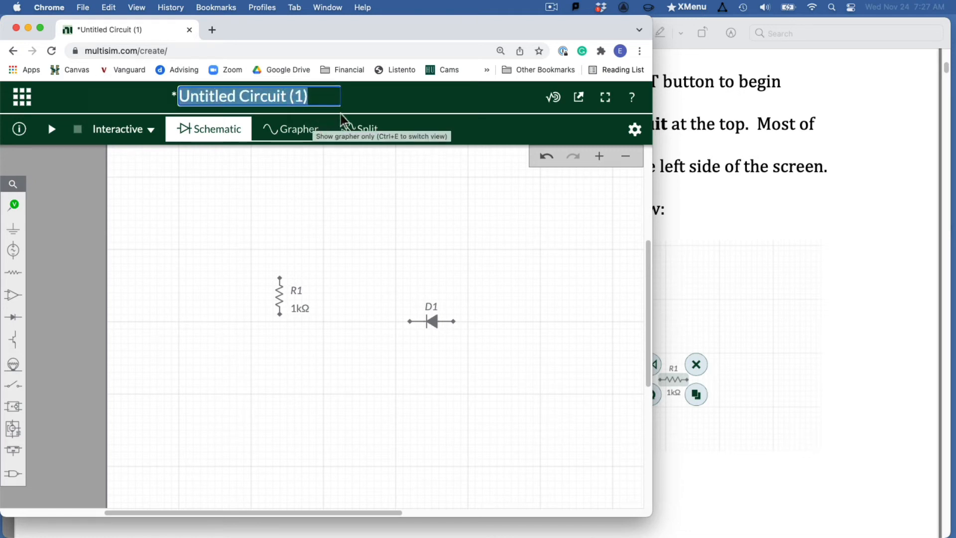
key("super+Tab")
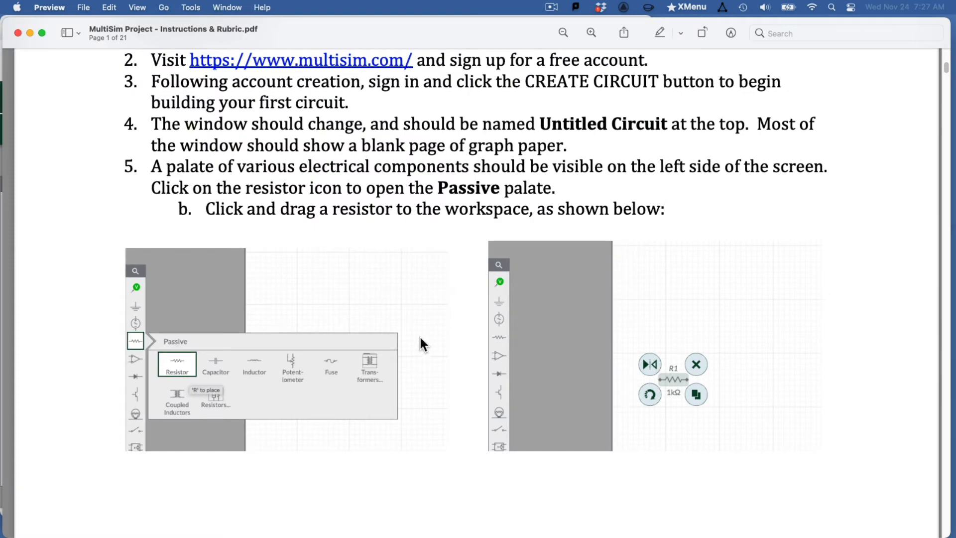
scroll(422, 318, "down", 15)
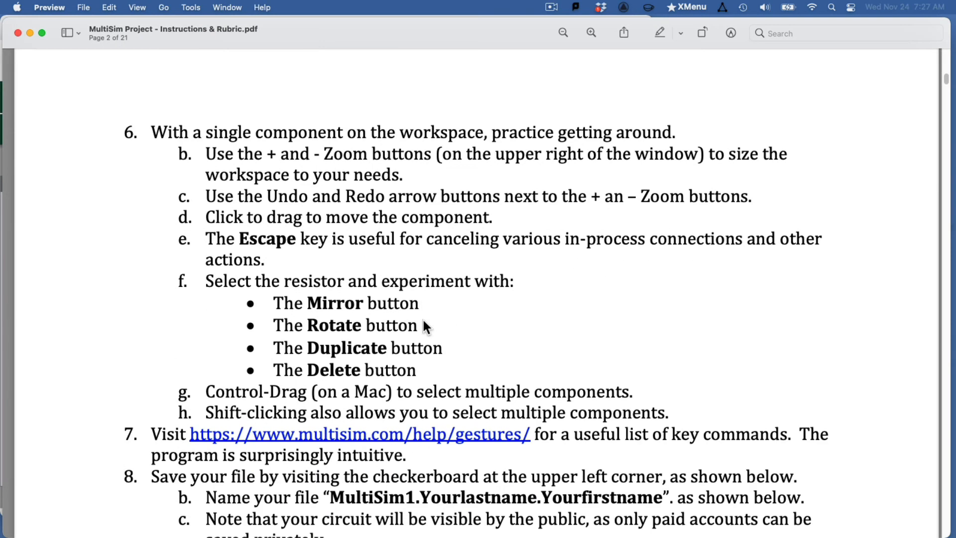
scroll(424, 321, "down", 10)
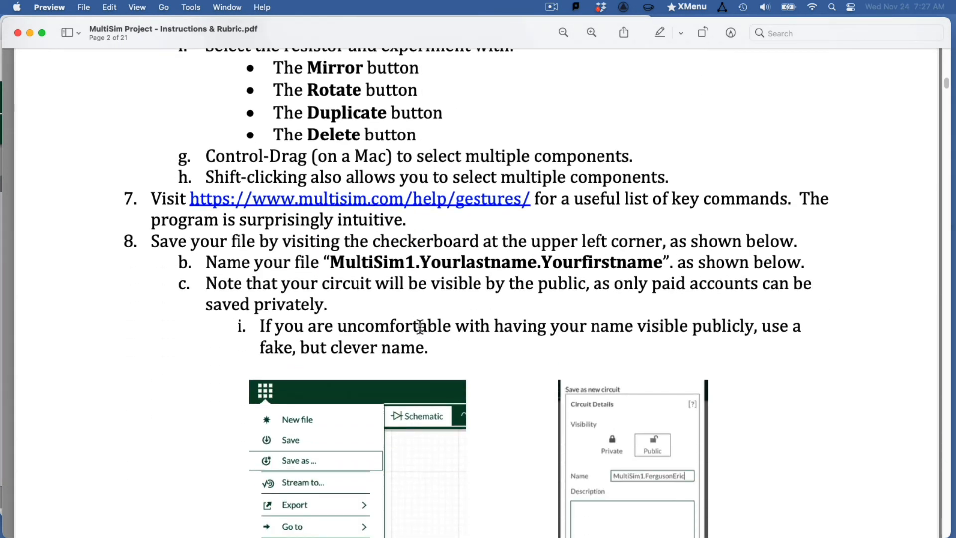
scroll(420, 327, "down", 8)
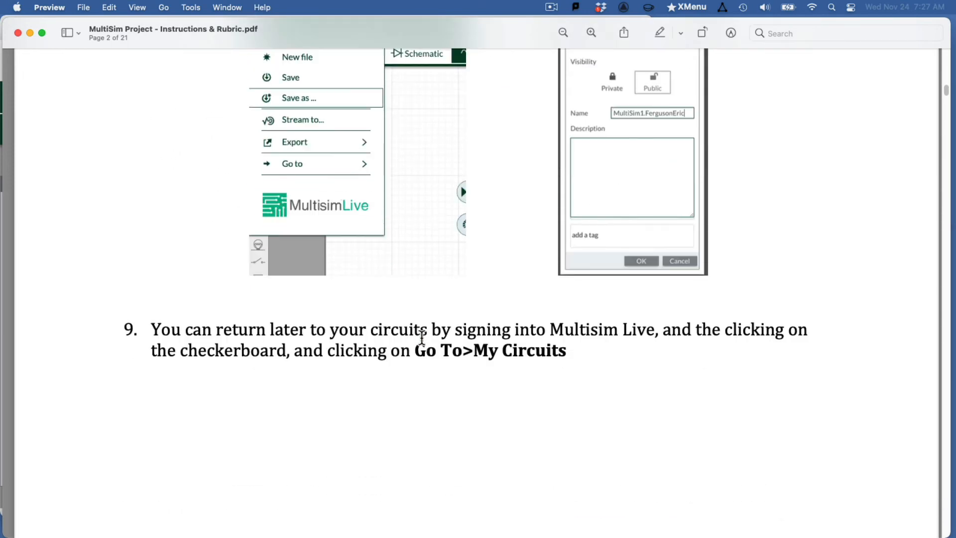
scroll(422, 334, "up", 8)
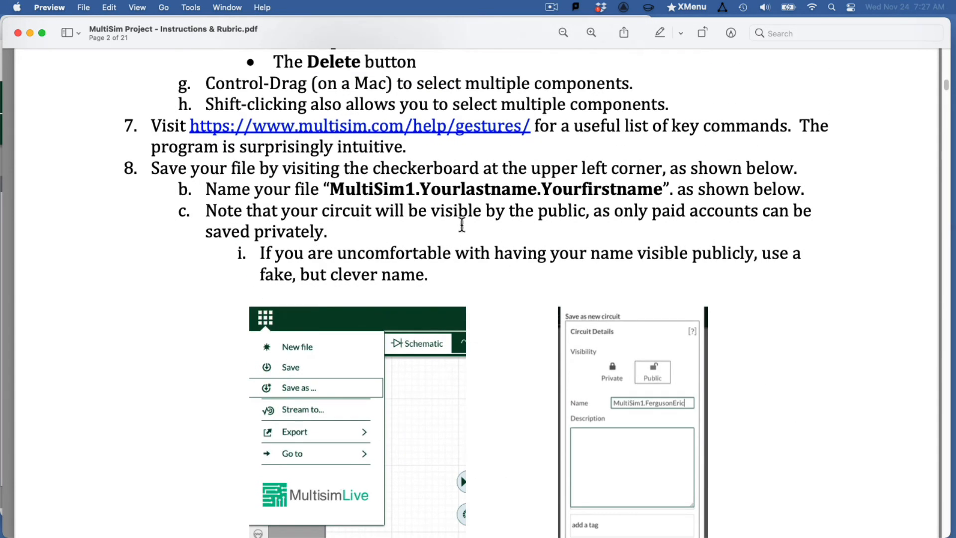
left_click_drag(330, 189, 660, 185)
key("super+c")
Return to Multisim Live in Chrome and rename the untitled circuit with the copied name, MultiSim1.Yourlastname.Yourfirstname.
key("super+Tab")
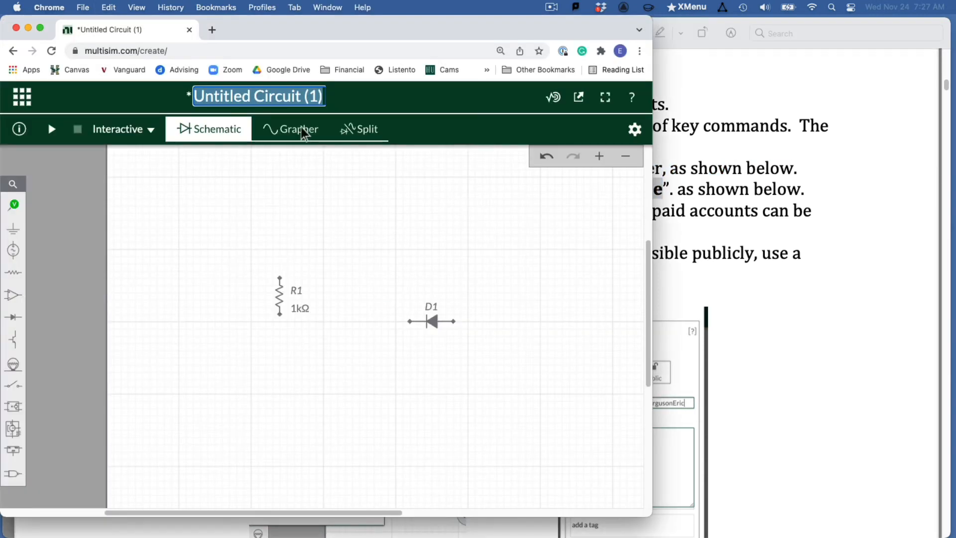
key("super+v")
key("Return")
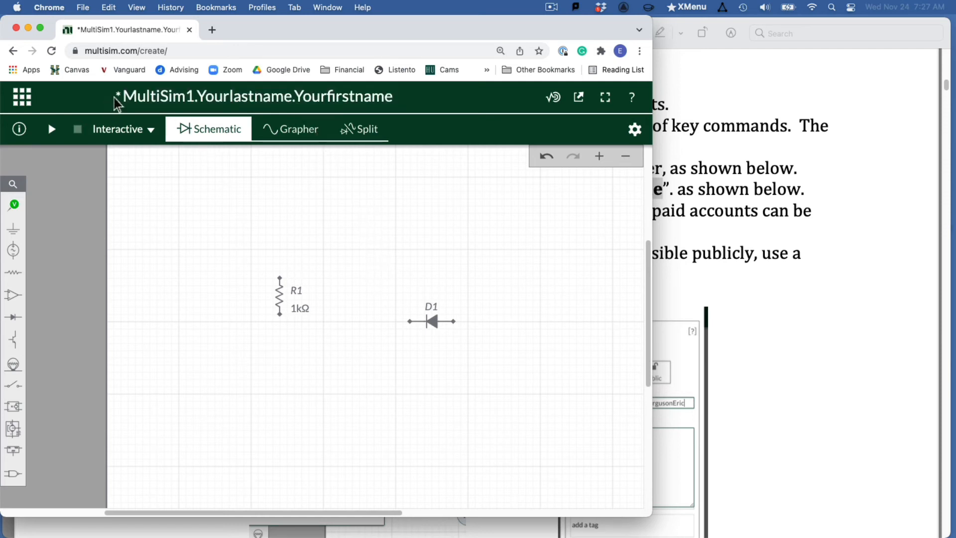
Save the file as a new public circuit named MultiSim1.Yourlastname.Yourfirstname.
left_click(20, 96)
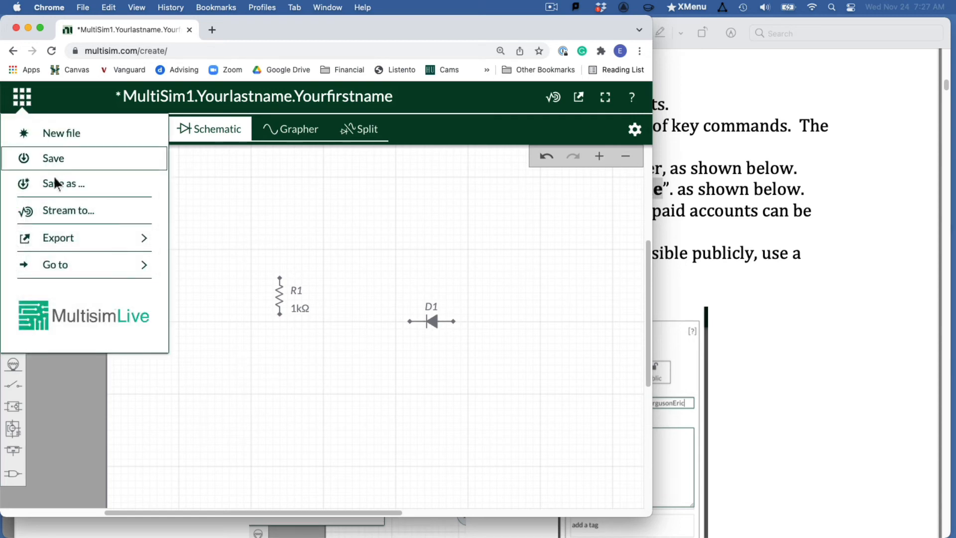
left_click(56, 184)
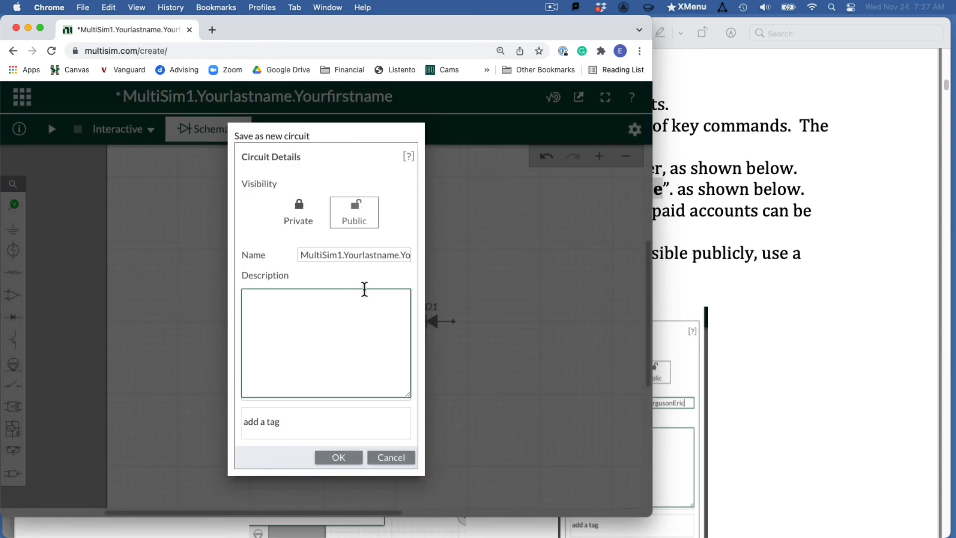
left_click(386, 254)
double_click(386, 254)
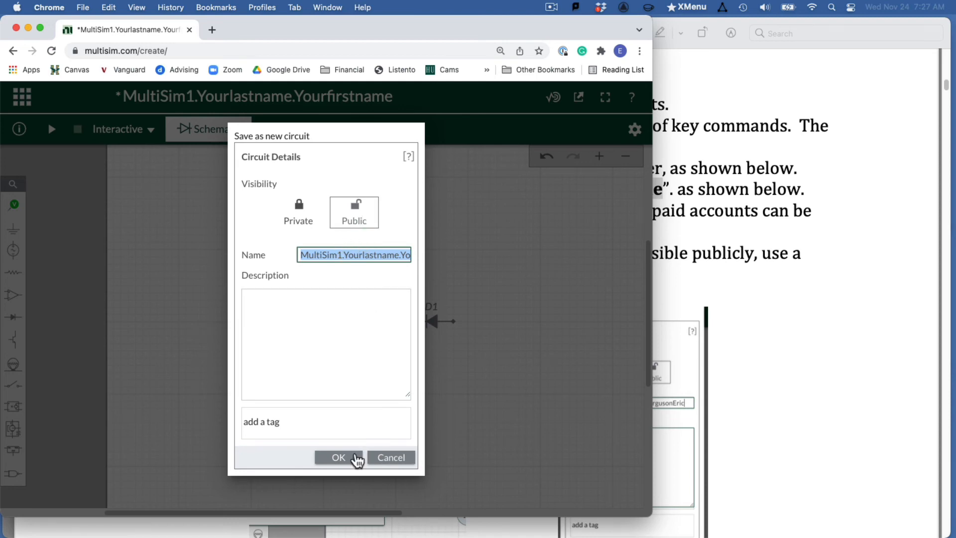
left_click(358, 460)
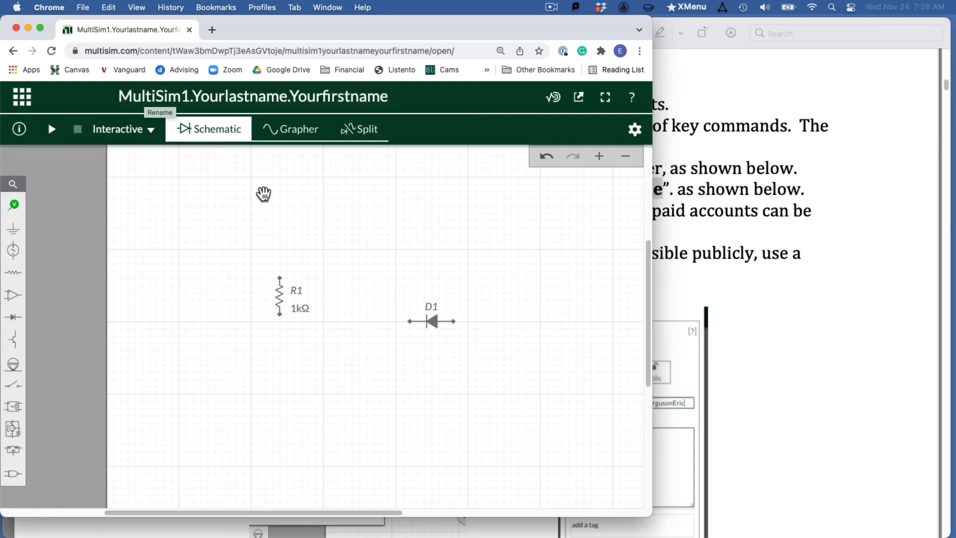
Open the multisim.com/help/gestures link from step 7 of the PDF, review the schematic shortcuts table, and return to the circuit.
key("super+Tab")
scroll(351, 258, "up", 1)
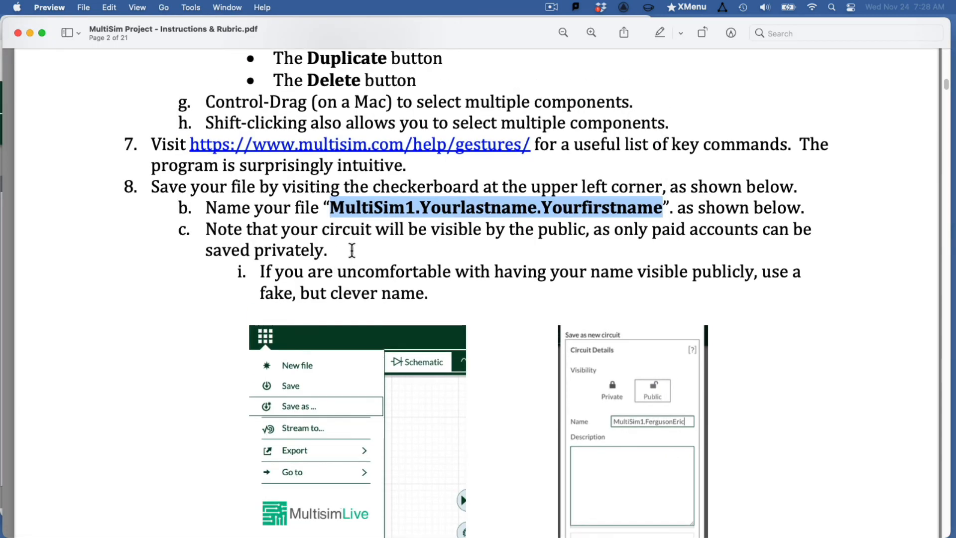
left_click(286, 146)
scroll(438, 238, "down", 6)
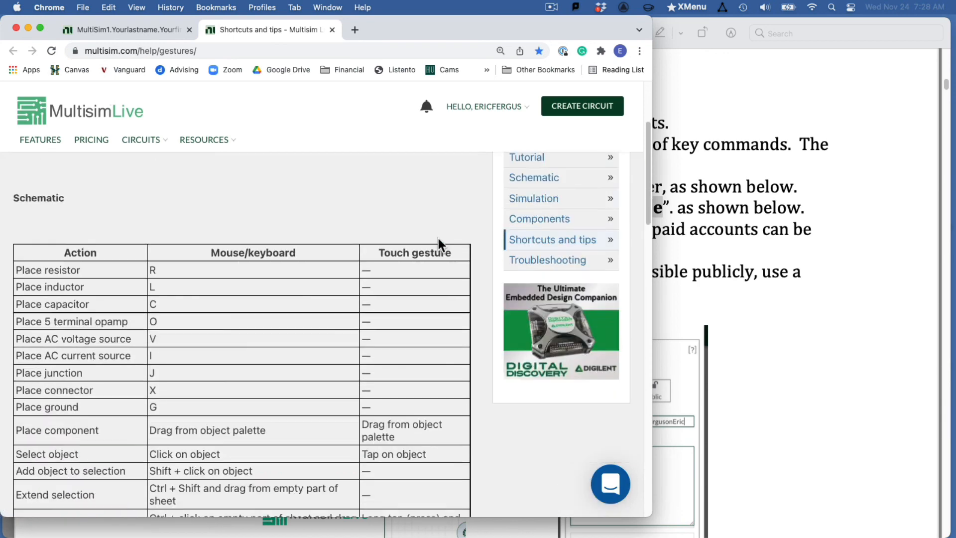
scroll(438, 238, "up", 2)
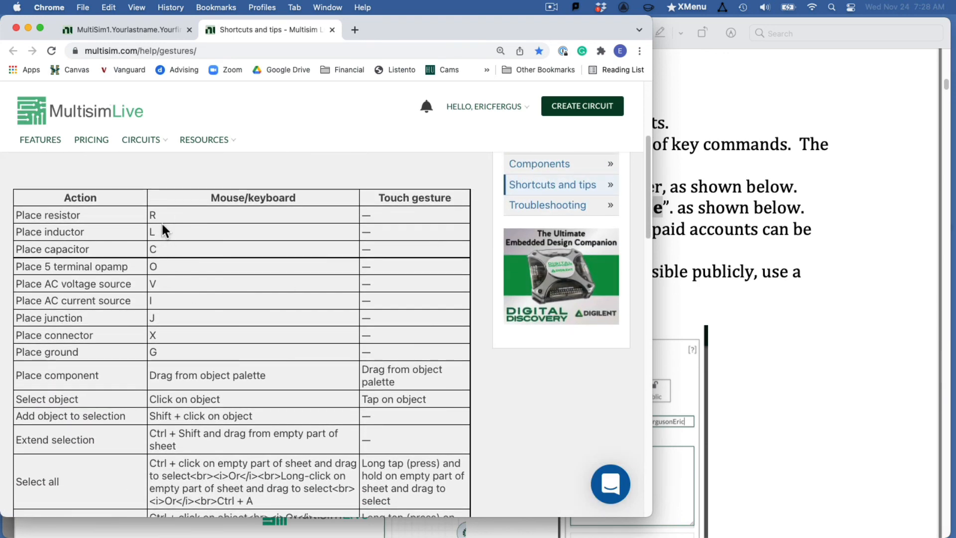
scroll(138, 327, "down", 1)
scroll(125, 292, "down", 12)
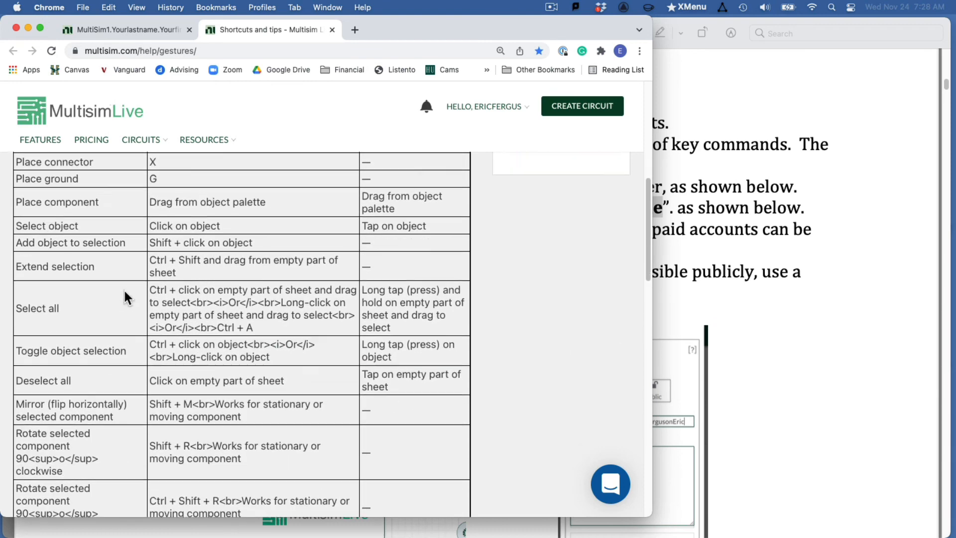
scroll(126, 291, "up", 12)
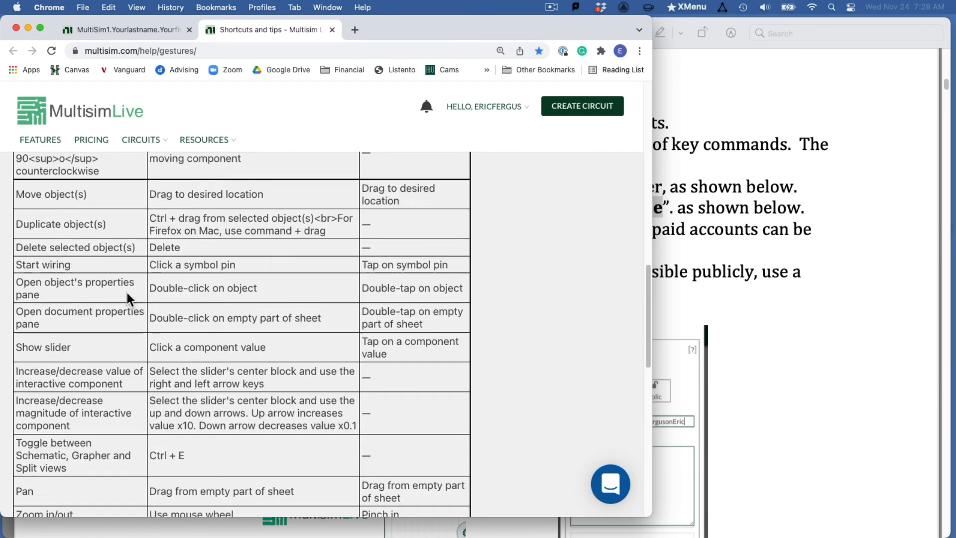
left_click(108, 31)
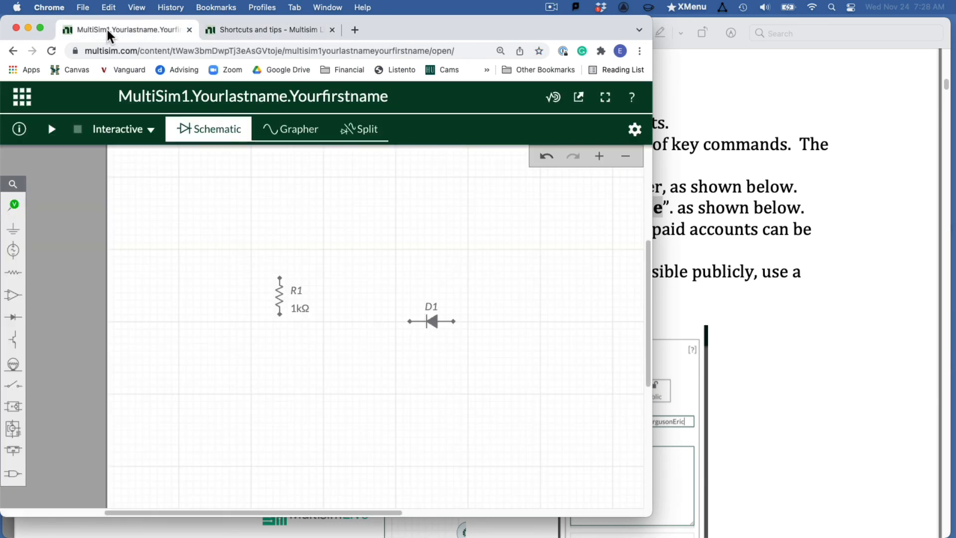
Switch to the instructions PDF in Preview and read on to the first steps of the "Start the Drawing" section.
key("super+Tab")
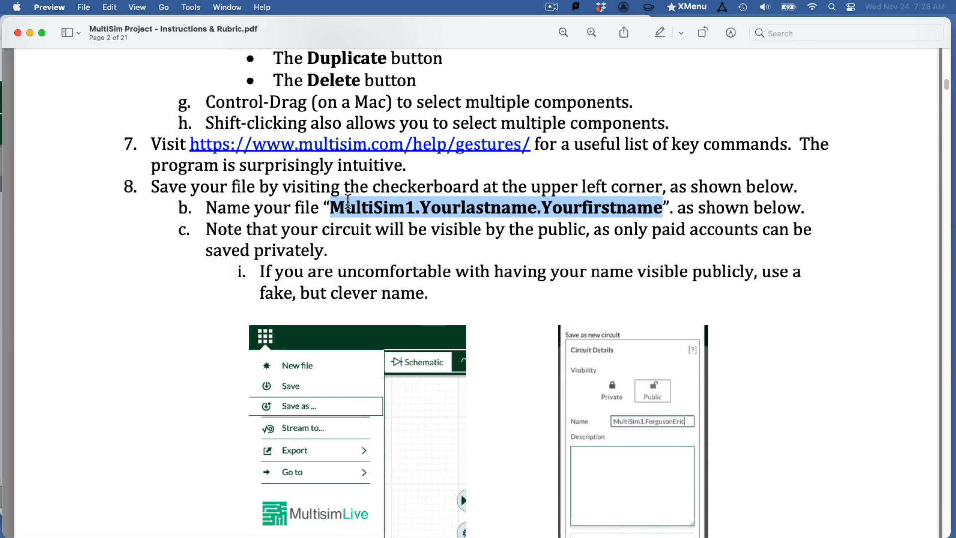
scroll(474, 257, "up", 5)
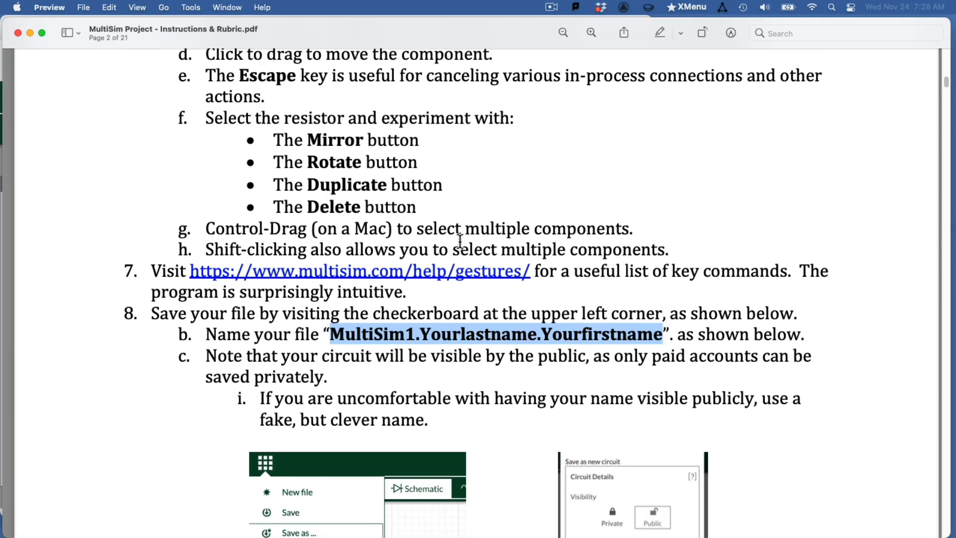
scroll(459, 242, "down", 15)
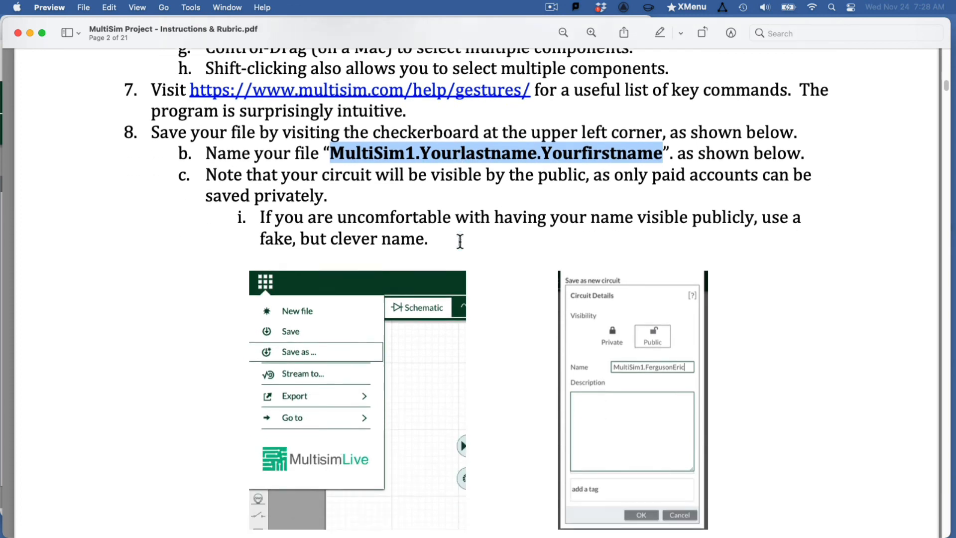
scroll(460, 241, "down", 20)
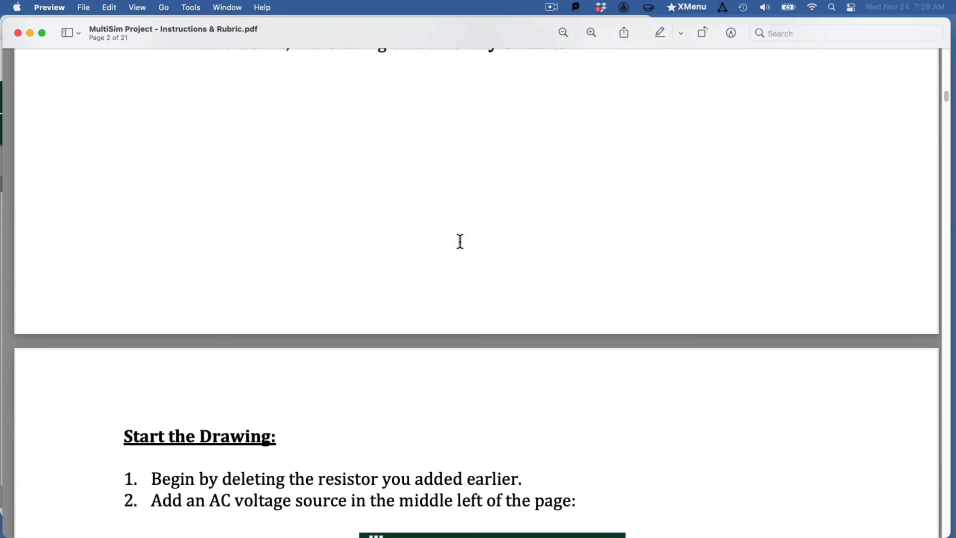
scroll(460, 242, "down", 7)
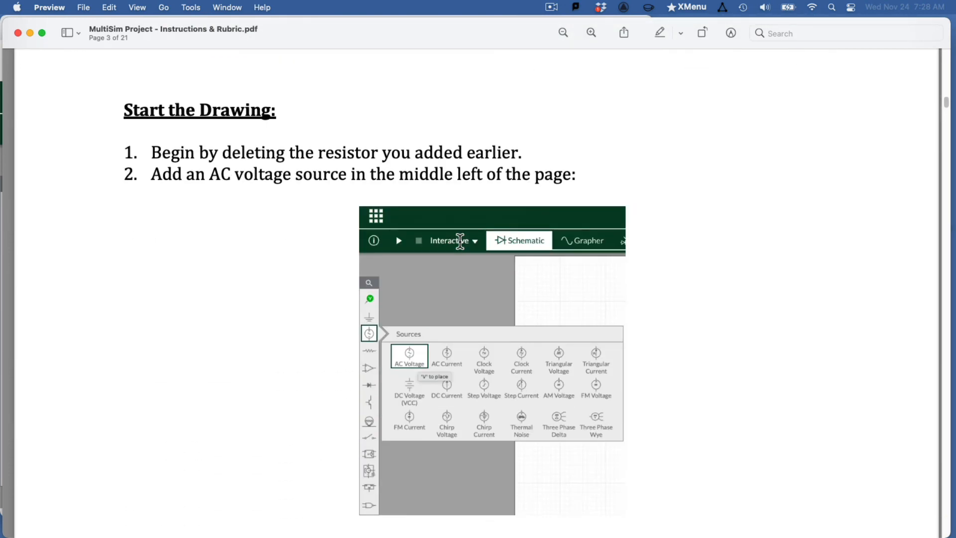